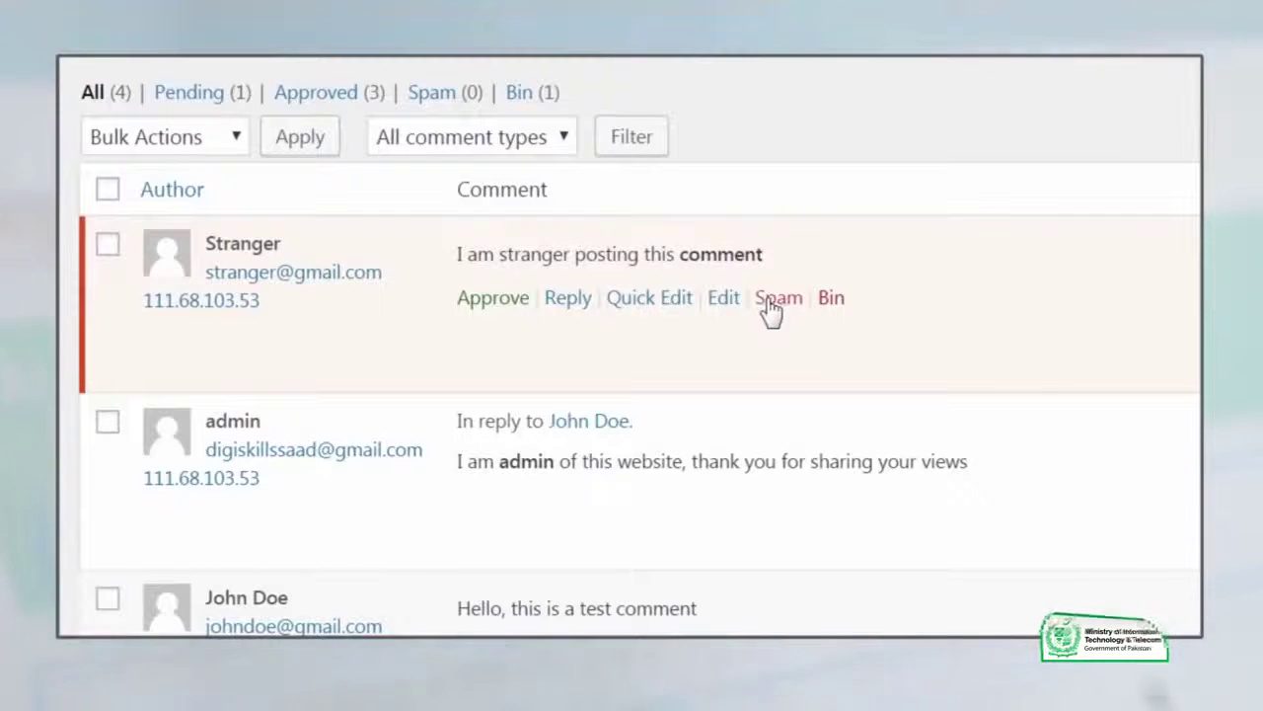
Mark Stranger's comment as spam
{"action": "left_click", "coordinate": [769, 301]}
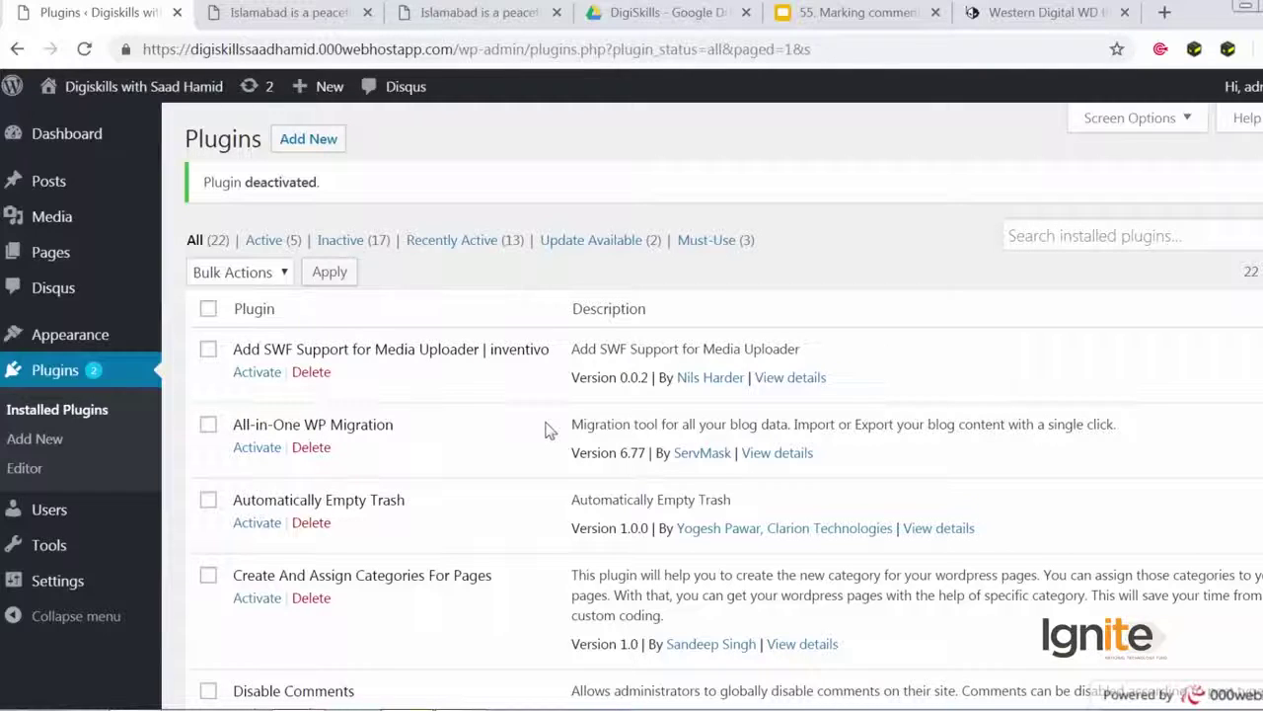
Scroll down the Installed Plugins list to the Disqus plugin
{"action": "scroll", "coordinate": [549, 430], "scroll_direction": "down", "scroll_amount": 2}
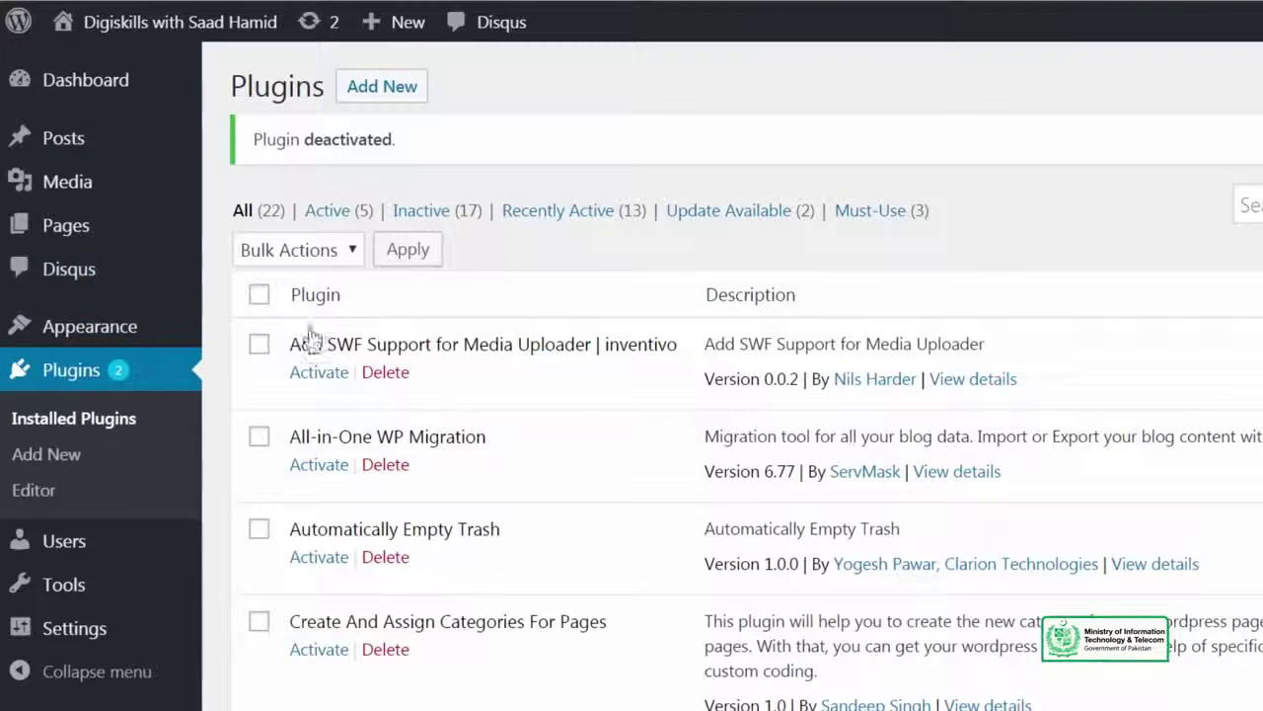
{"action": "scroll", "coordinate": [419, 349], "scroll_direction": "down", "scroll_amount": 5}
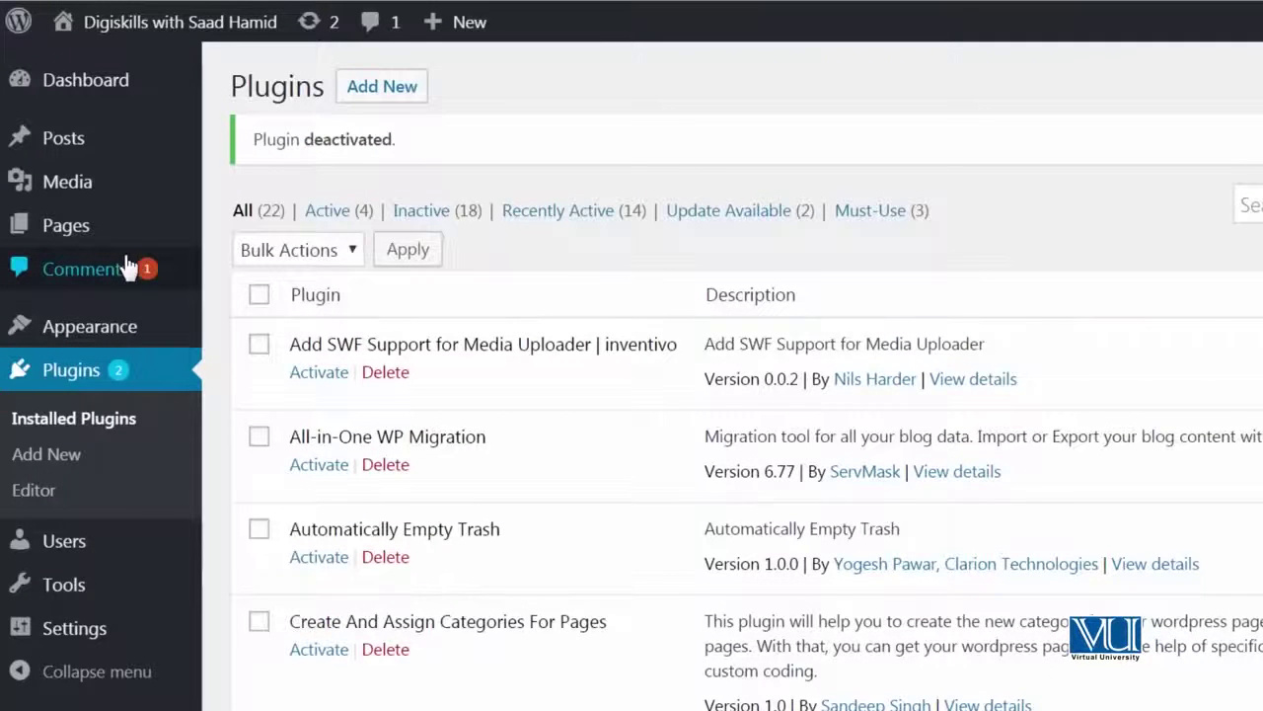
Browse the four comments, with Stranger's comment pending approval
{"action": "left_click", "coordinate": [126, 266]}
{"action": "mouse_move", "coordinate": [690, 296]}
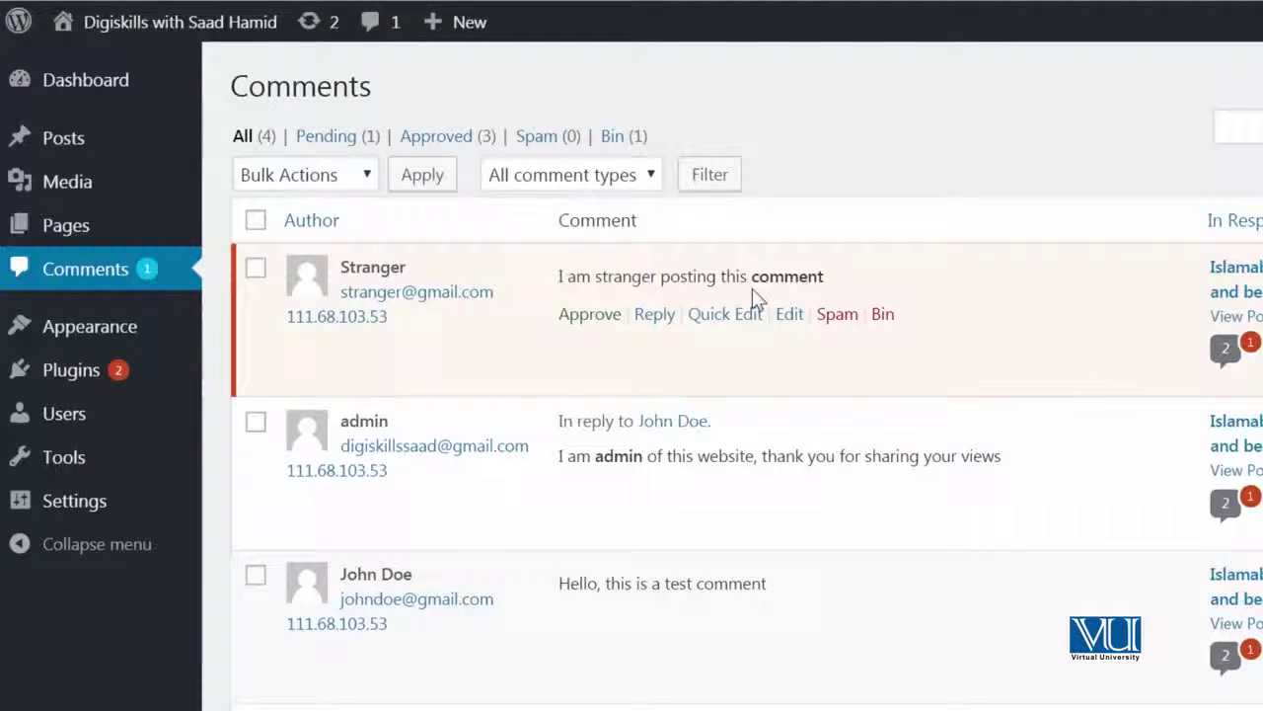
{"action": "scroll", "coordinate": [719, 361], "scroll_direction": "down", "scroll_amount": 3}
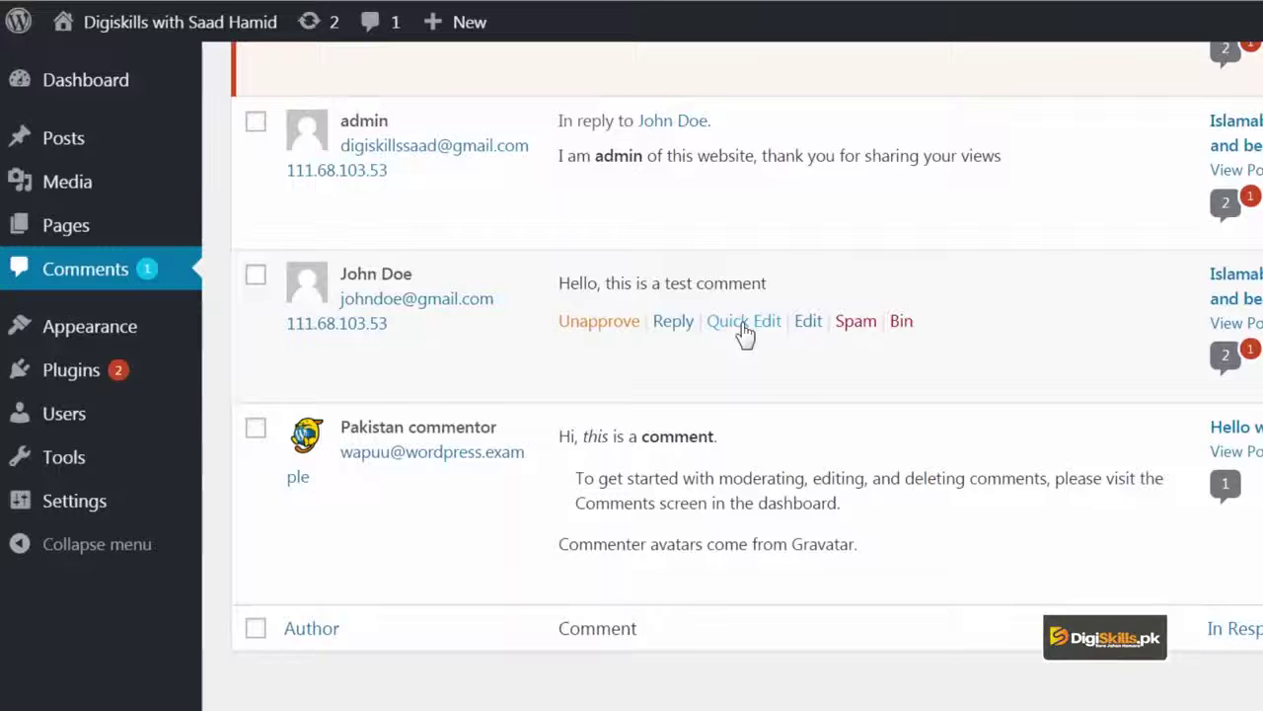
{"action": "scroll", "coordinate": [745, 333], "scroll_direction": "up", "scroll_amount": 3}
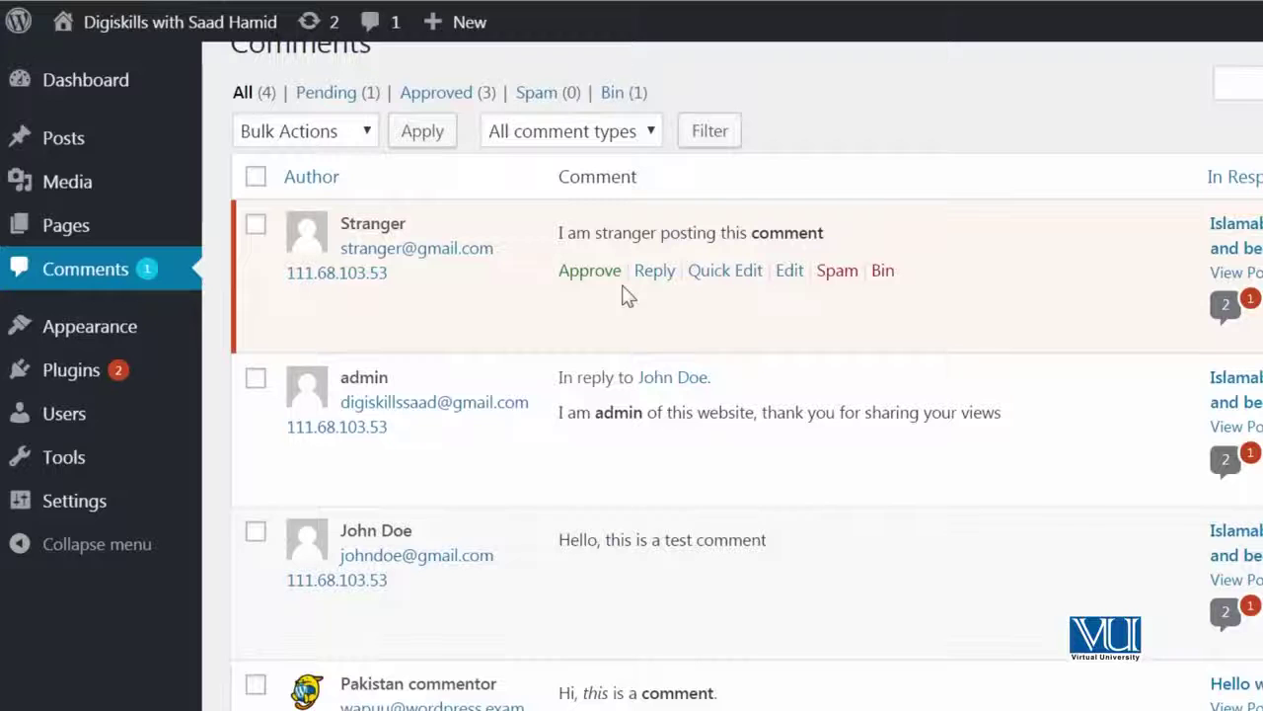
Flag Stranger's comment as spam and view the Spam (1) list
{"action": "left_click", "coordinate": [834, 274]}
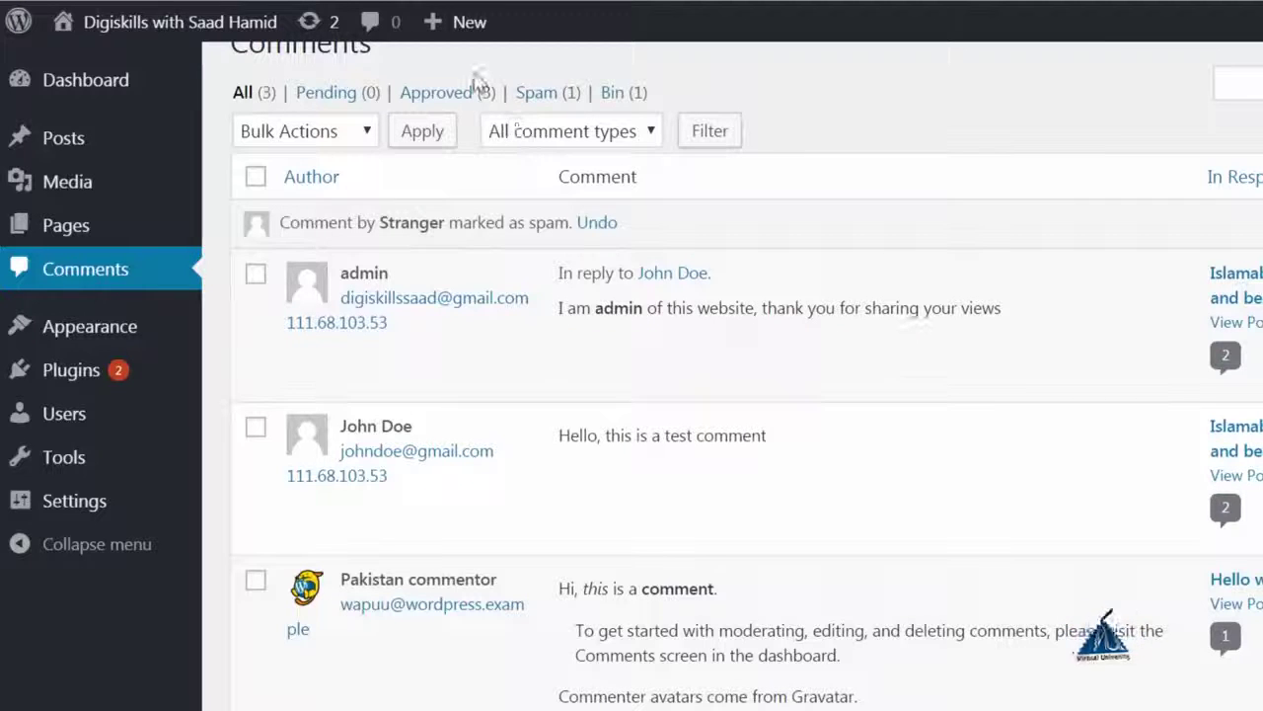
{"action": "left_click", "coordinate": [530, 99]}
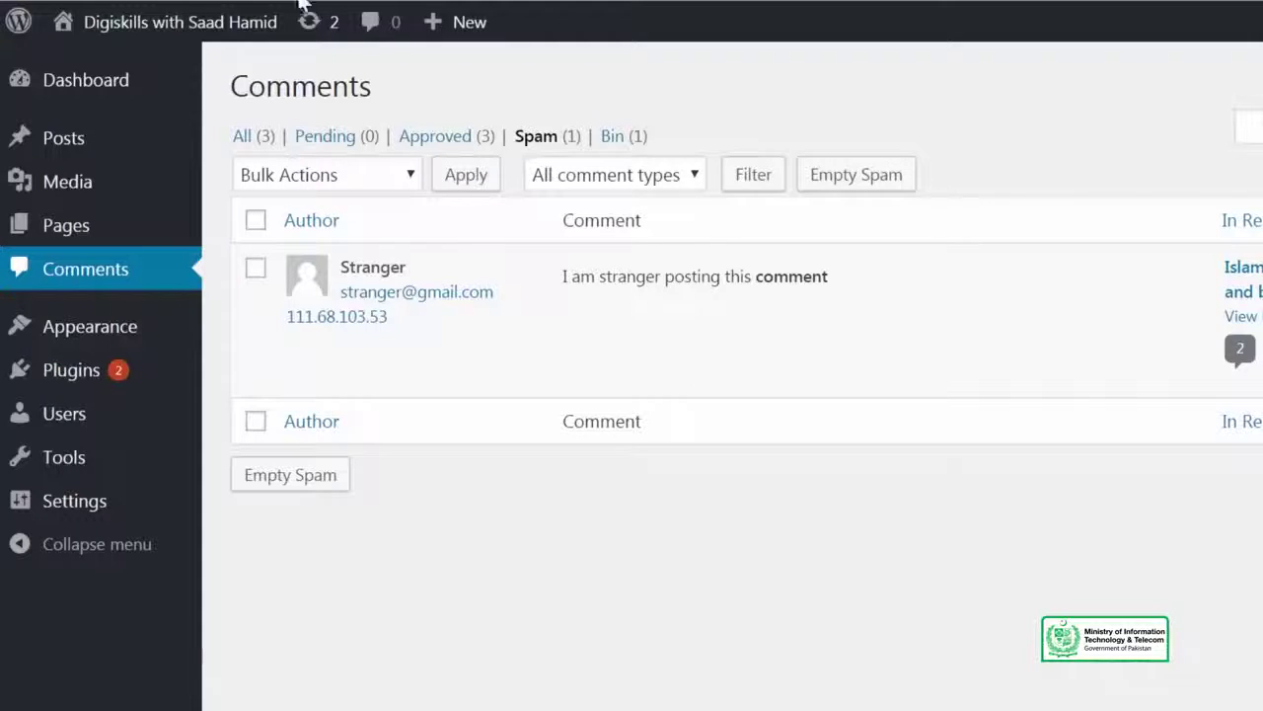
{"action": "mouse_move", "coordinate": [690, 316]}
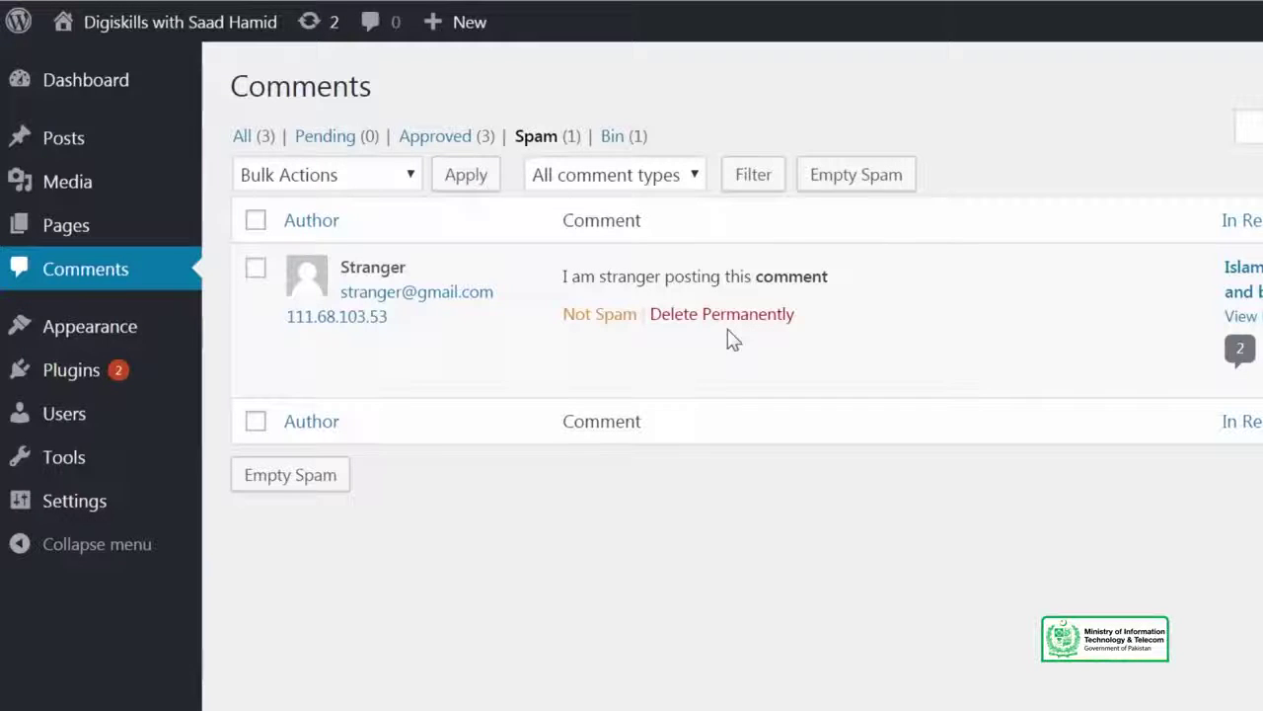
Restore and re-flag Stranger's comment, then permanently delete it from spam
{"action": "left_click", "coordinate": [604, 316]}
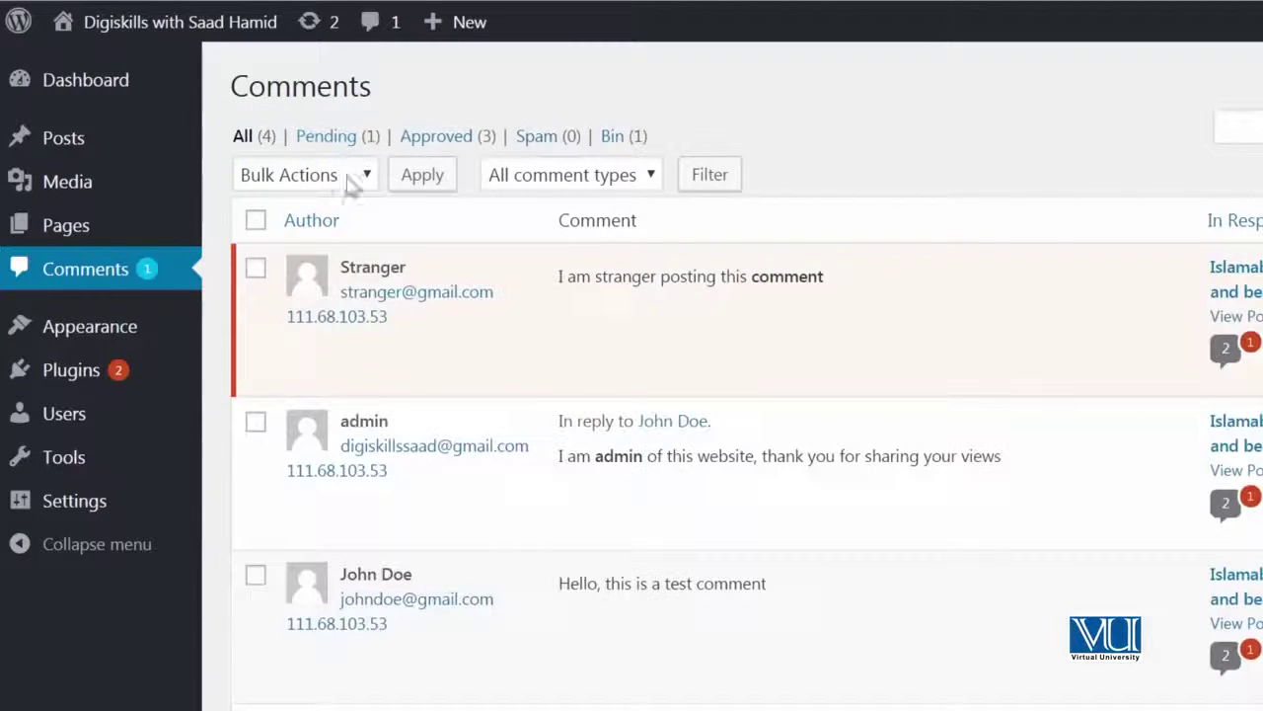
{"action": "left_click", "coordinate": [840, 318]}
{"action": "left_click", "coordinate": [534, 146]}
{"action": "mouse_move", "coordinate": [690, 316]}
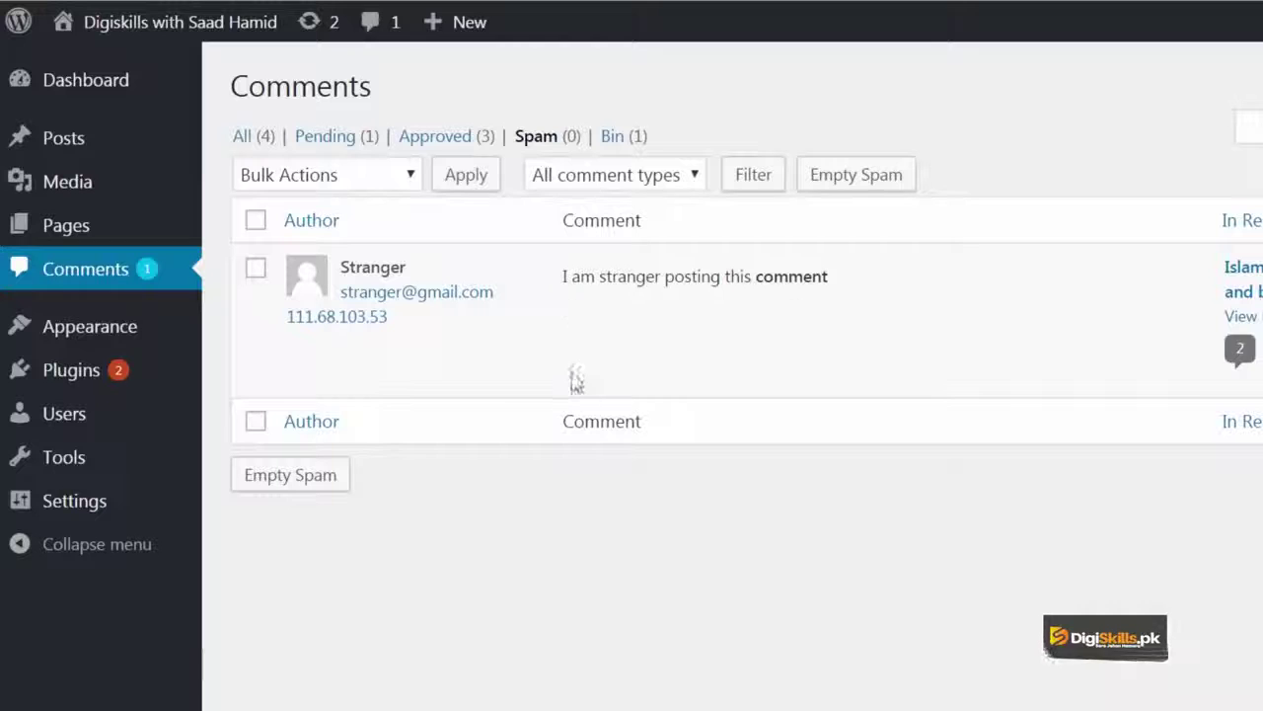
{"action": "left_click", "coordinate": [761, 314]}
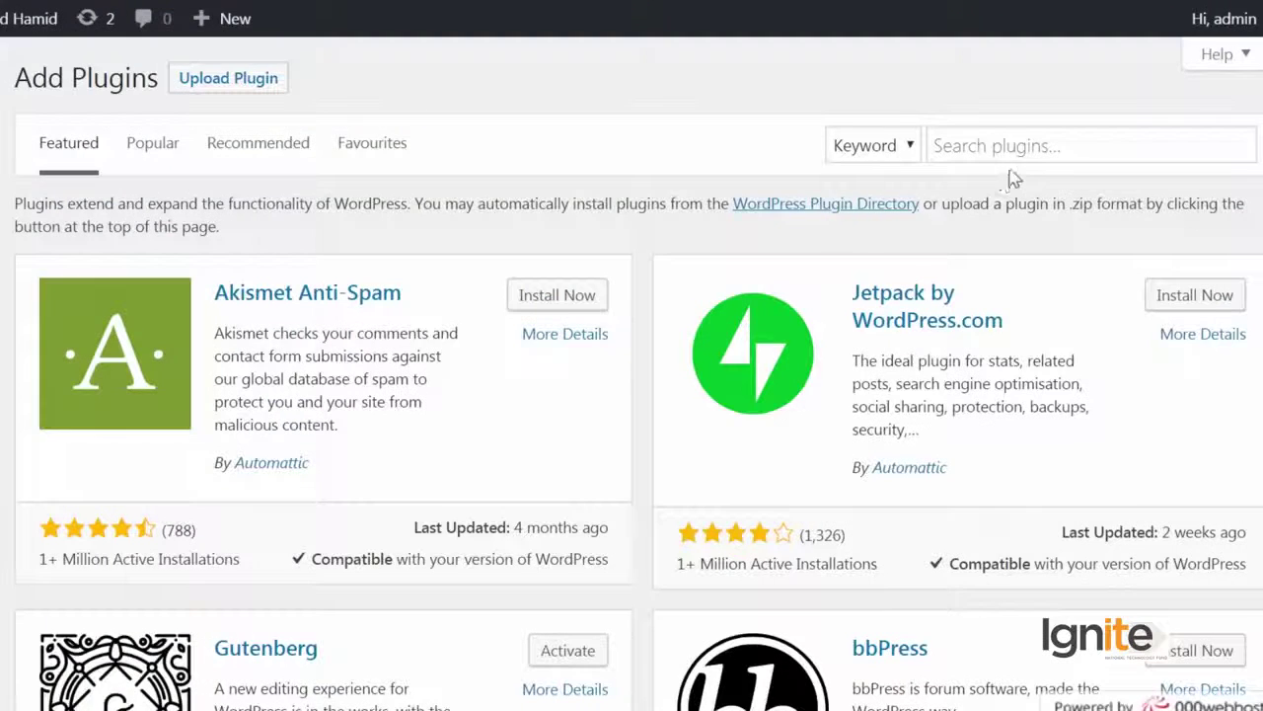
Search for 'google captcha comments' and install Google Captcha (reCAPTCHA) by BestWebSoft
{"action": "left_click", "coordinate": [1018, 145]}
{"action": "type", "text": "google captcha co"}
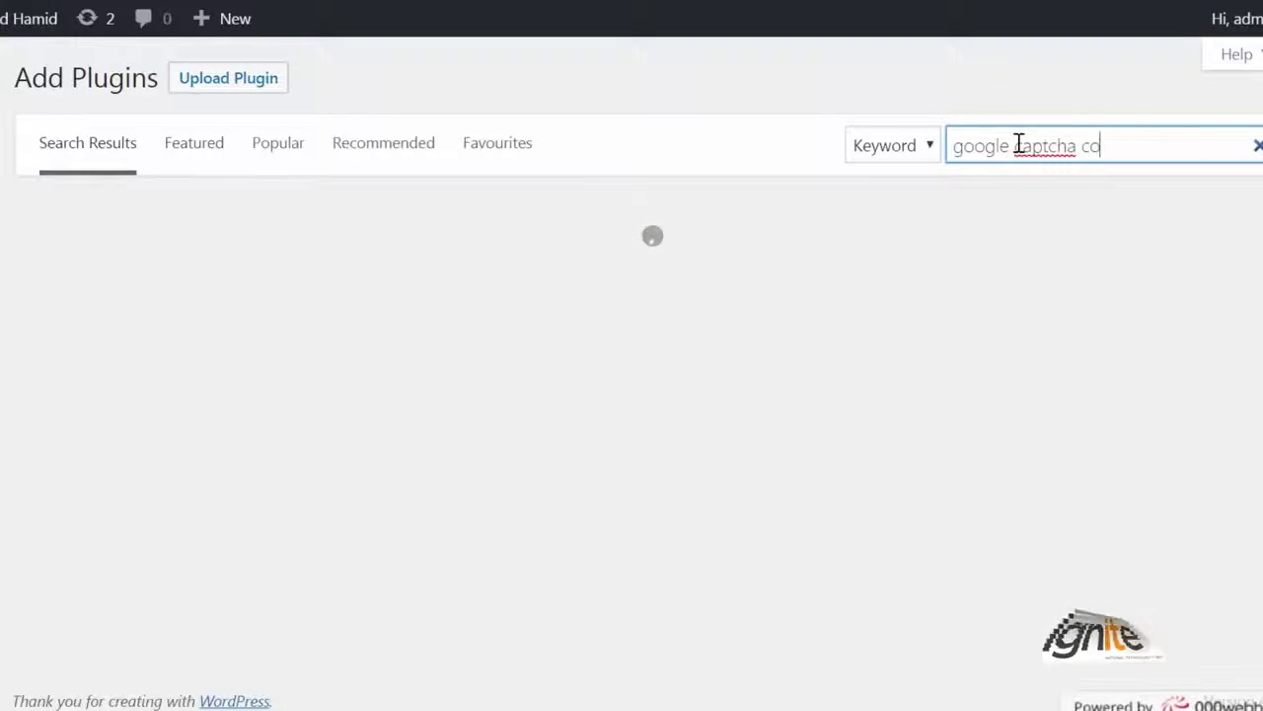
{"action": "type", "text": "nts"}
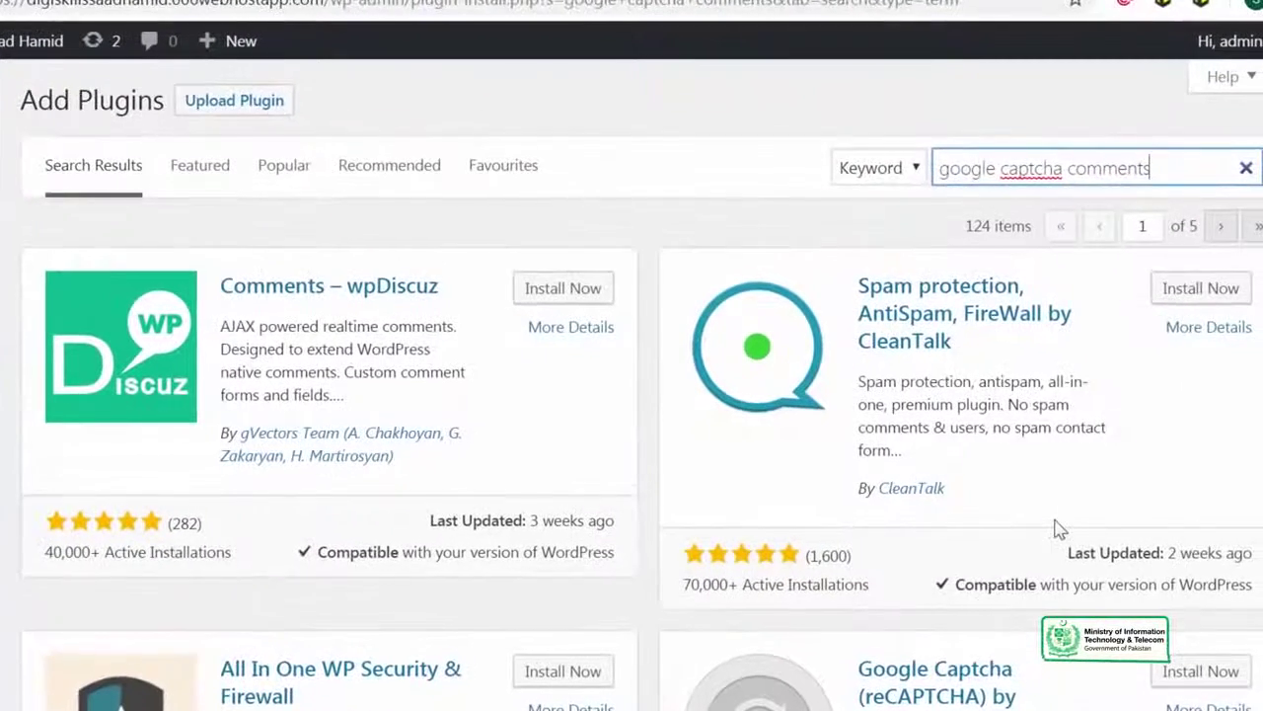
{"action": "scroll", "coordinate": [1071, 604], "scroll_direction": "down", "scroll_amount": 3}
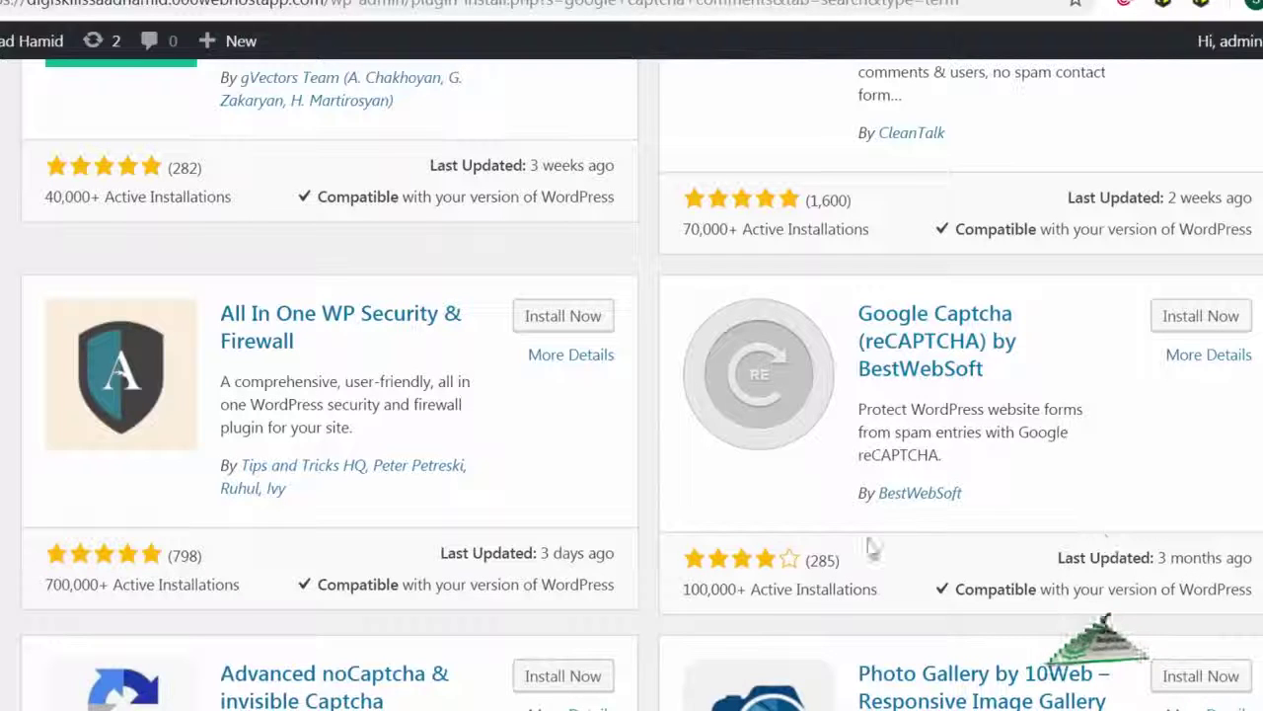
{"action": "left_click", "coordinate": [1184, 321]}
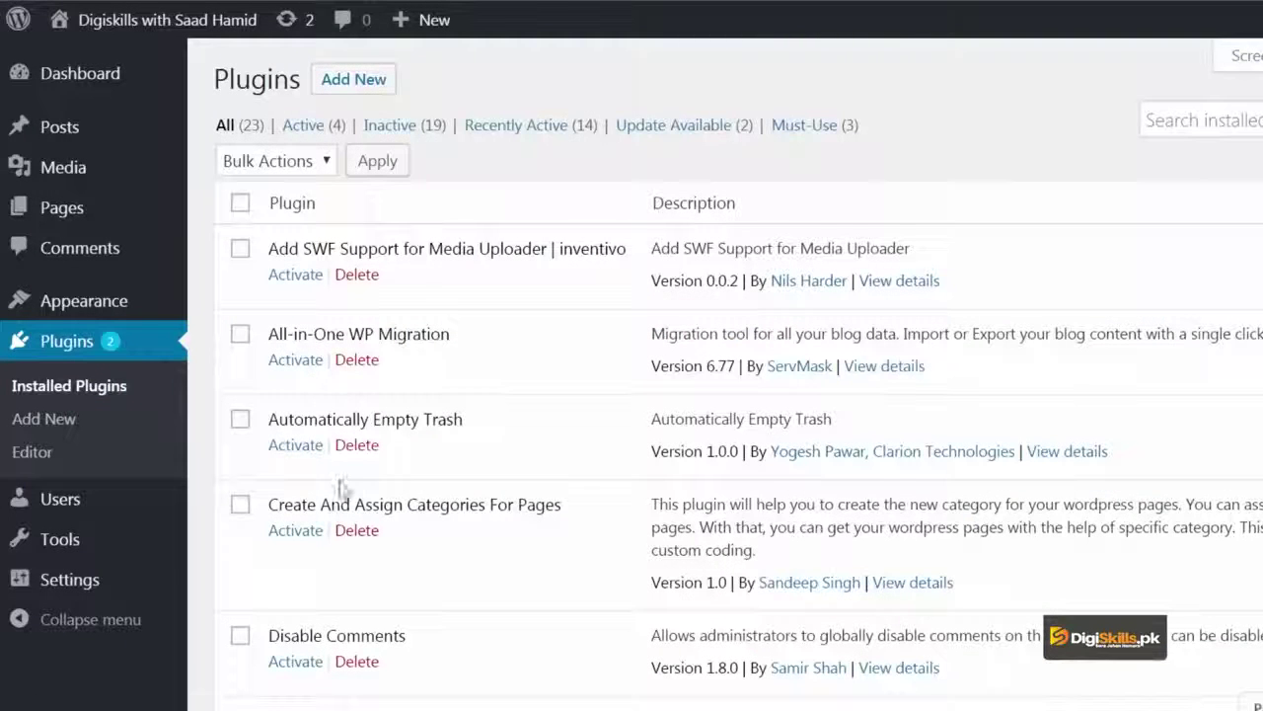
Install Akismet Anti-Spam from the featured plugins on Add New
{"action": "left_click", "coordinate": [356, 79]}
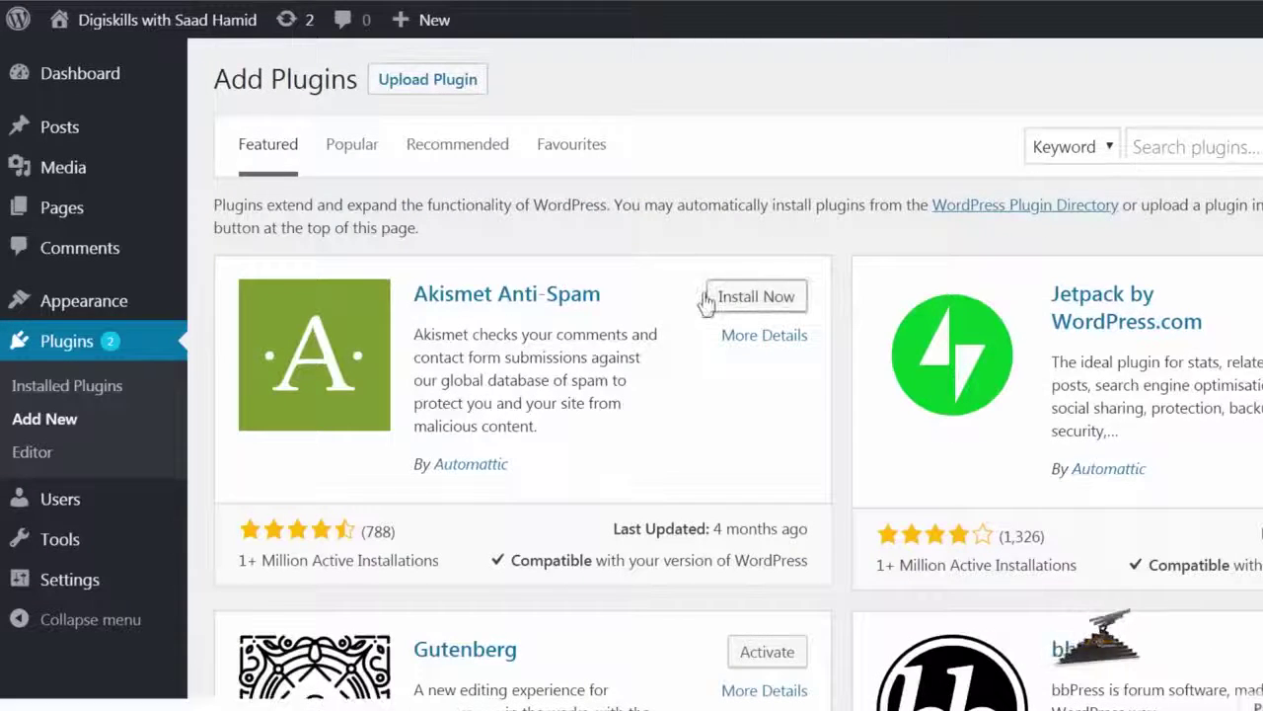
{"action": "left_click", "coordinate": [740, 311]}
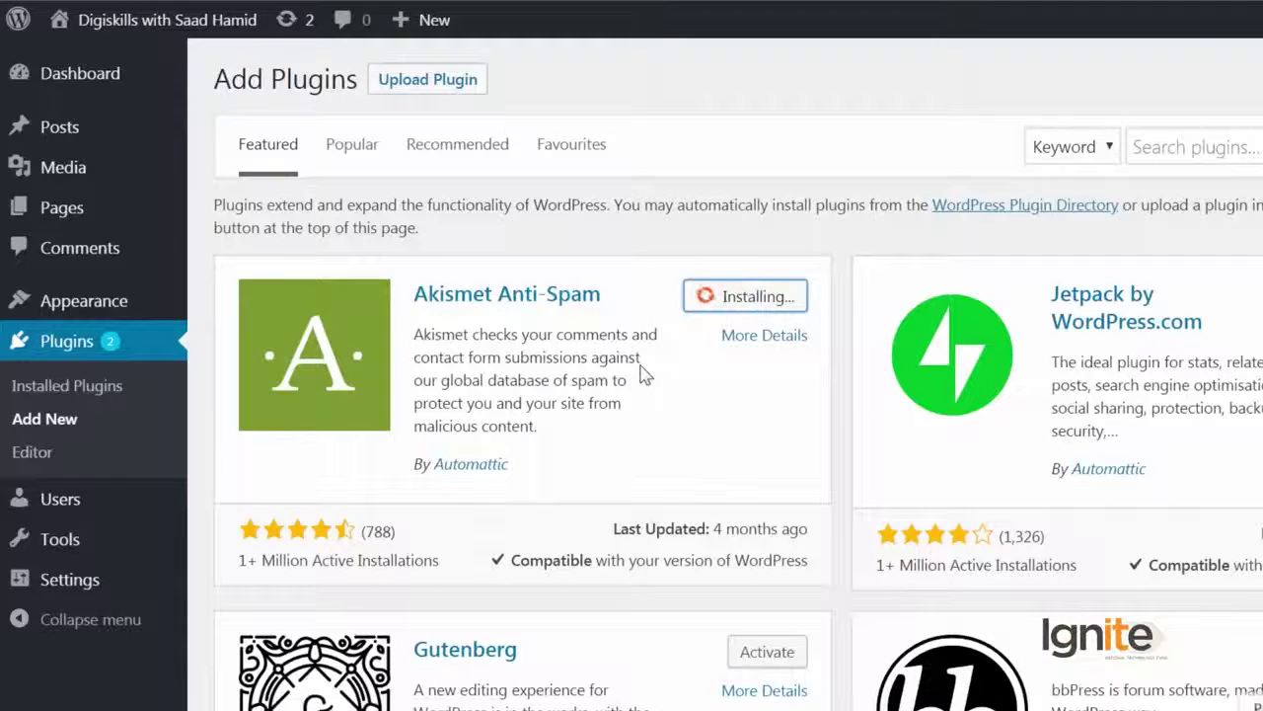